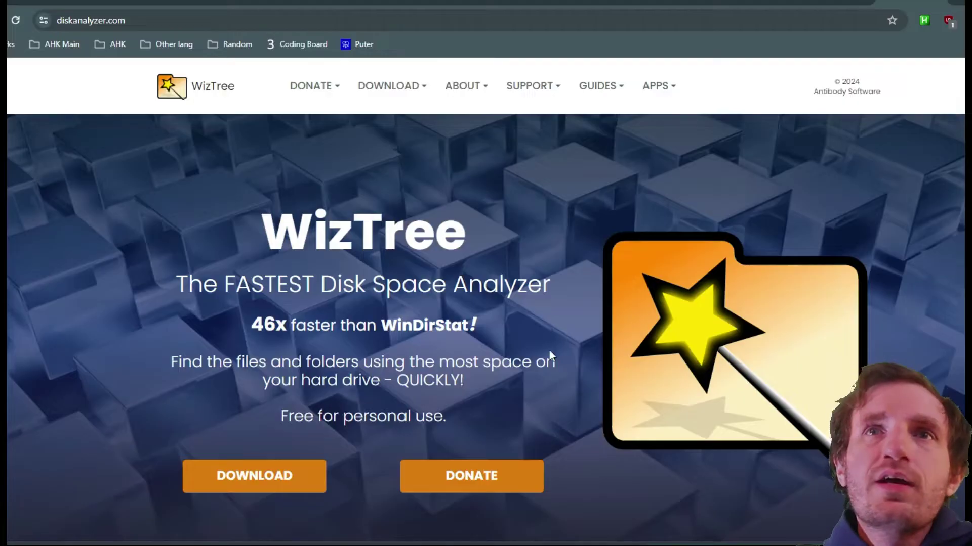
Scroll down and back up the WizTree homepage on diskanalyzer.com
scroll(540, 364, down, 3)
scroll(539, 372, up, 3)
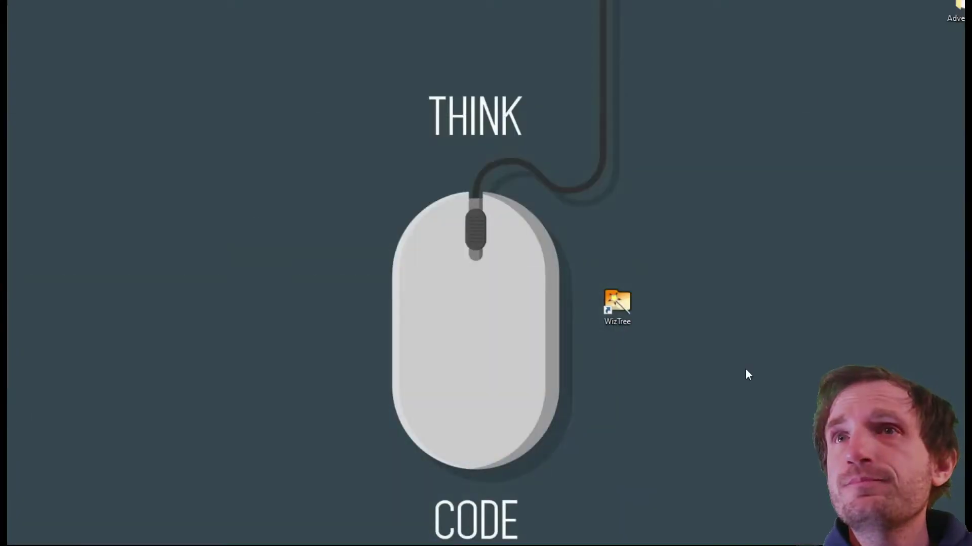
Move the desktop shortcut, reposition WizTree, and widen it to show the Modified and Attributes columns
drag(627, 310, 317, 277)
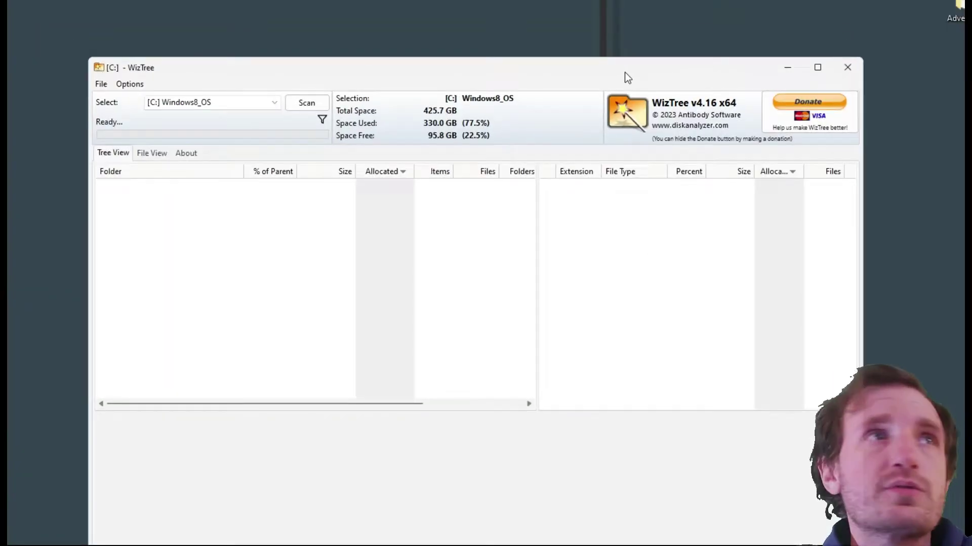
drag(625, 72, 556, 32)
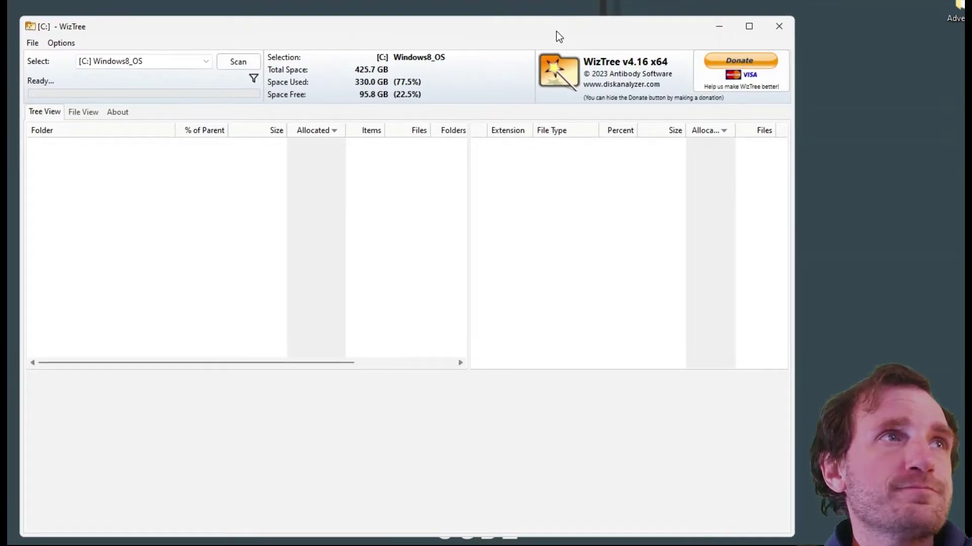
drag(882, 260, 954, 268)
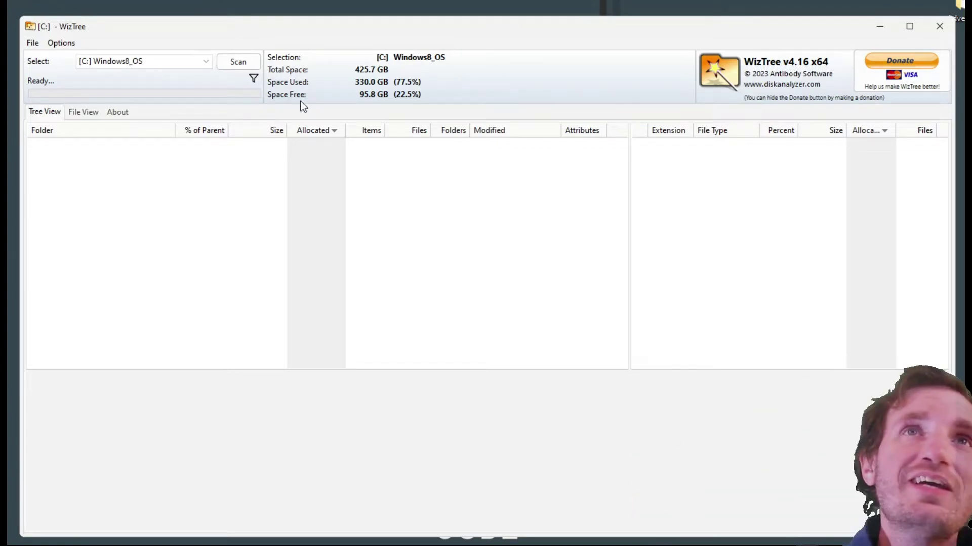
click(121, 63)
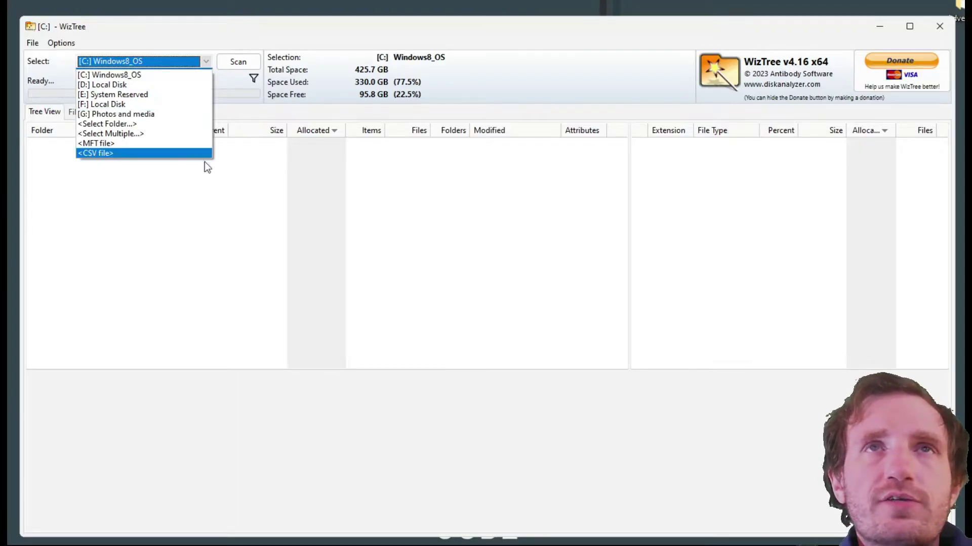
click(389, 201)
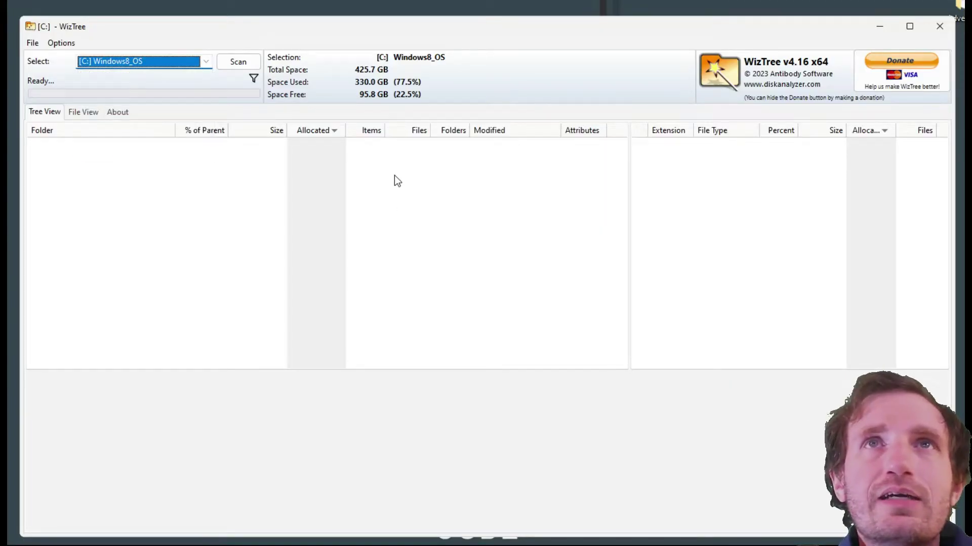
Start a scan of the C: Windows8_OS drive
click(237, 62)
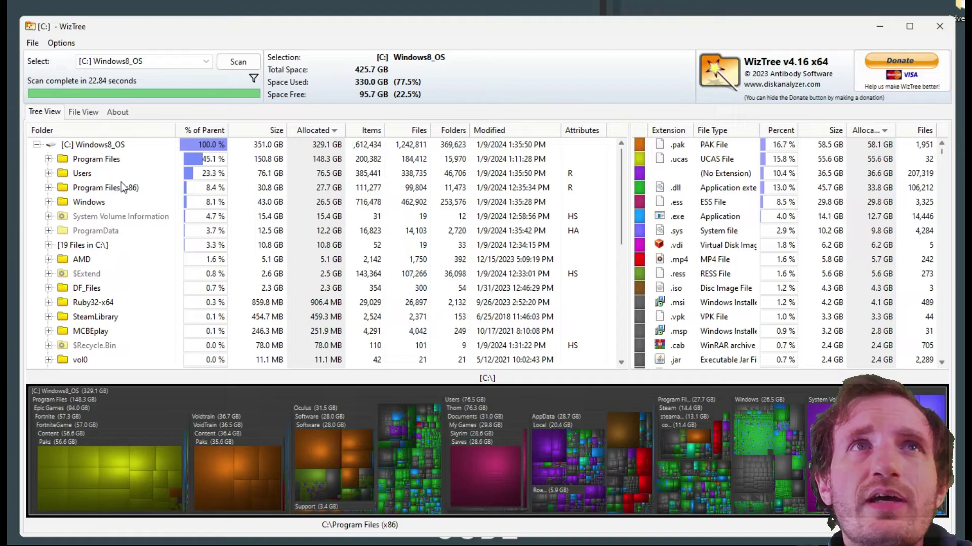
Select and expand Program Files, then expand Epic Games beneath it
scroll(293, 205, down, 3)
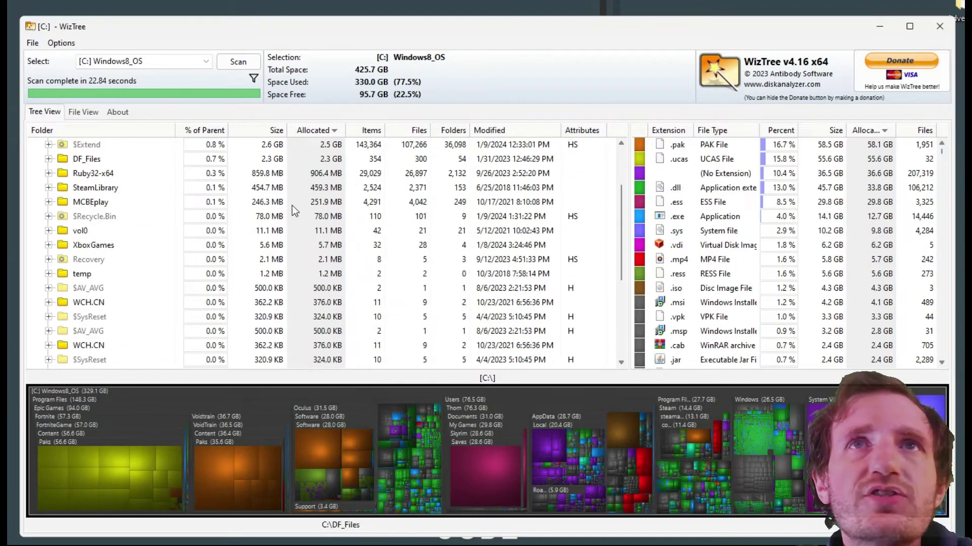
scroll(243, 256, up, 3)
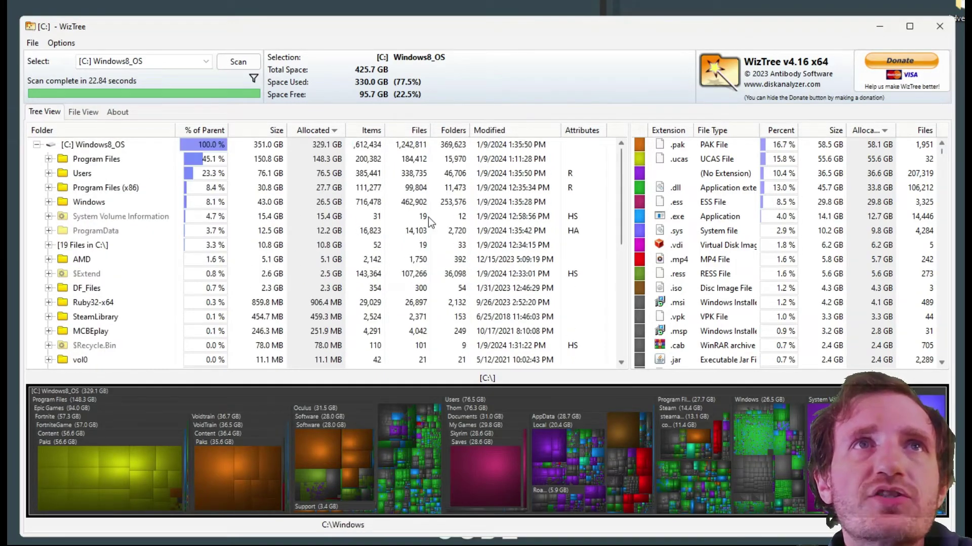
click(114, 161)
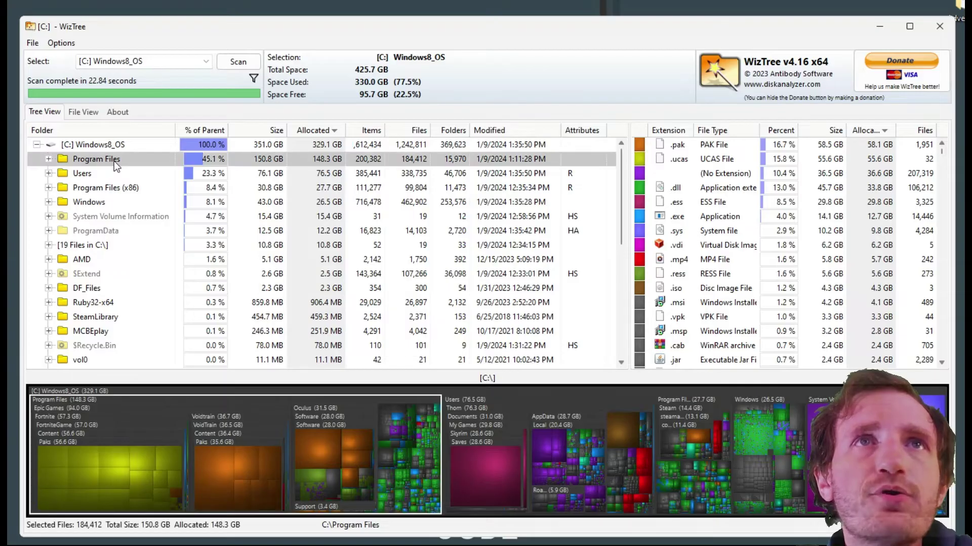
click(50, 161)
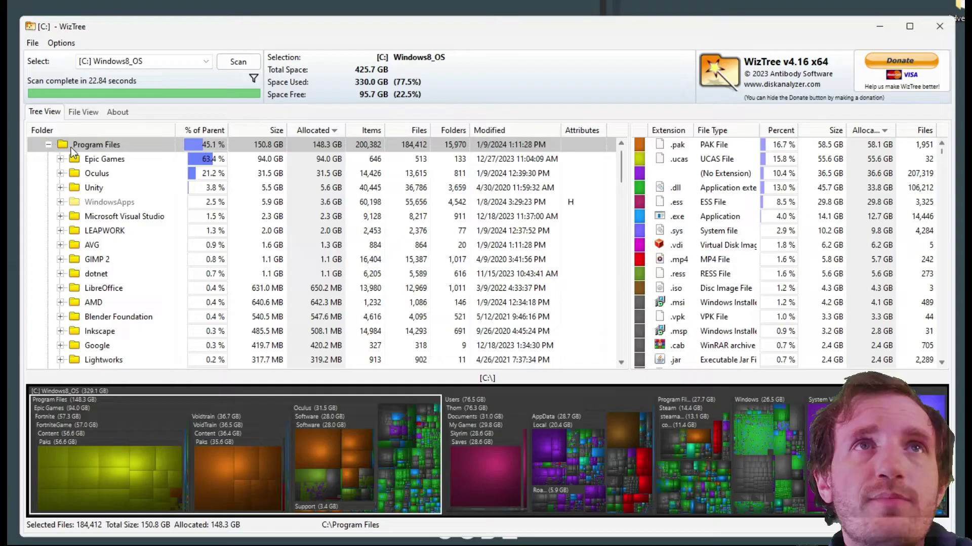
click(61, 159)
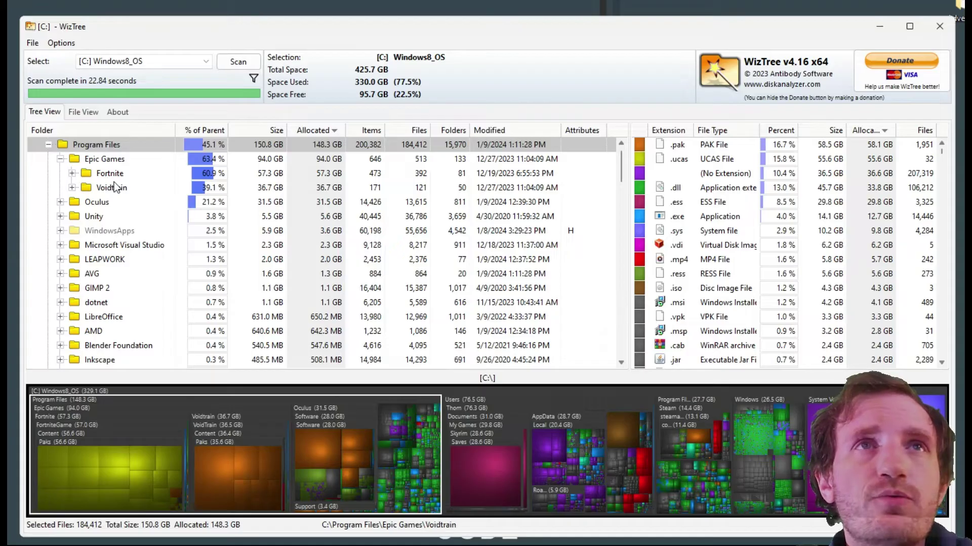
Expand Fortnite through FortniteGame, Content and Paks to list the individual pak files
click(71, 173)
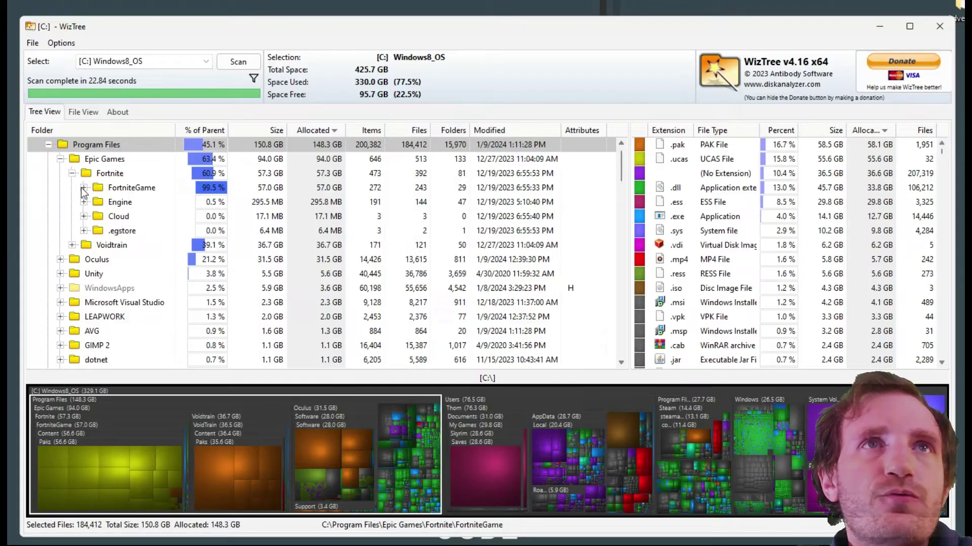
click(83, 188)
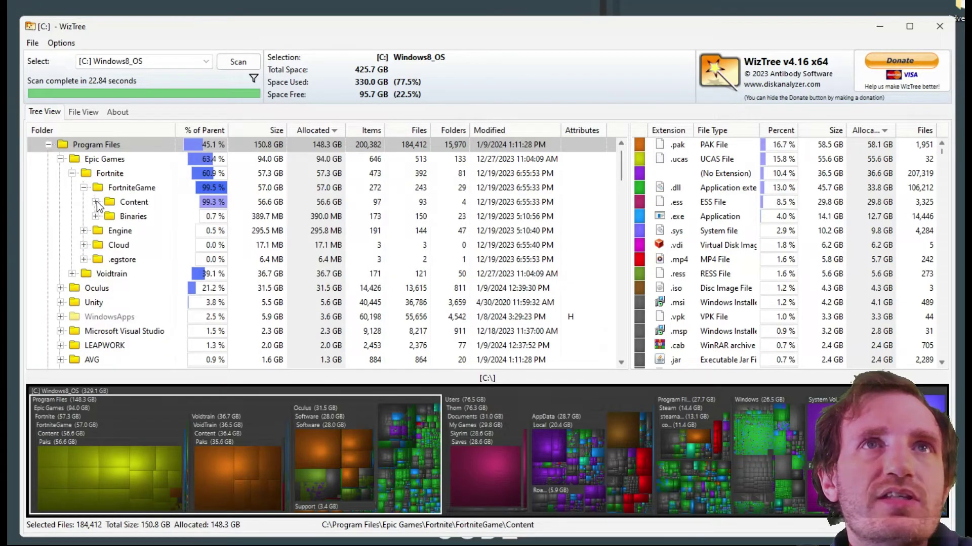
click(96, 202)
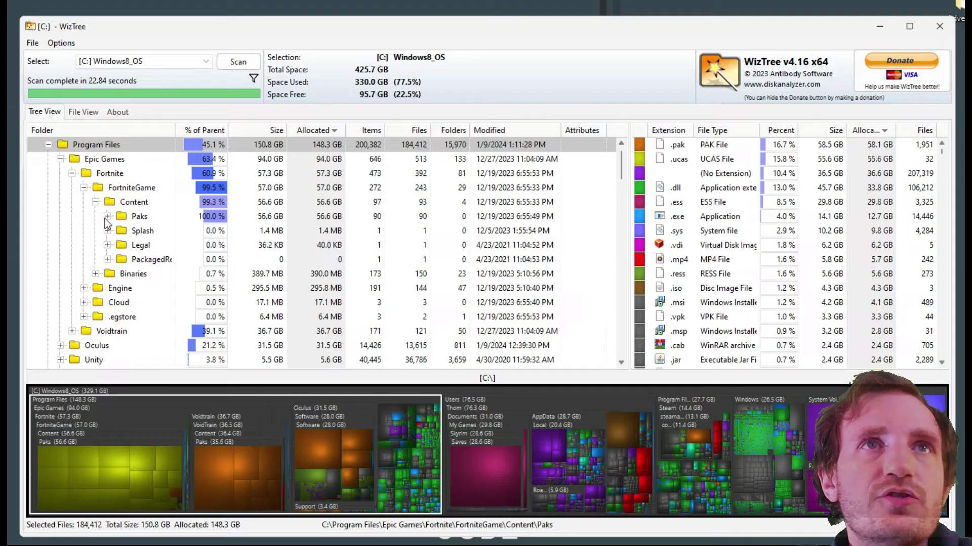
click(107, 216)
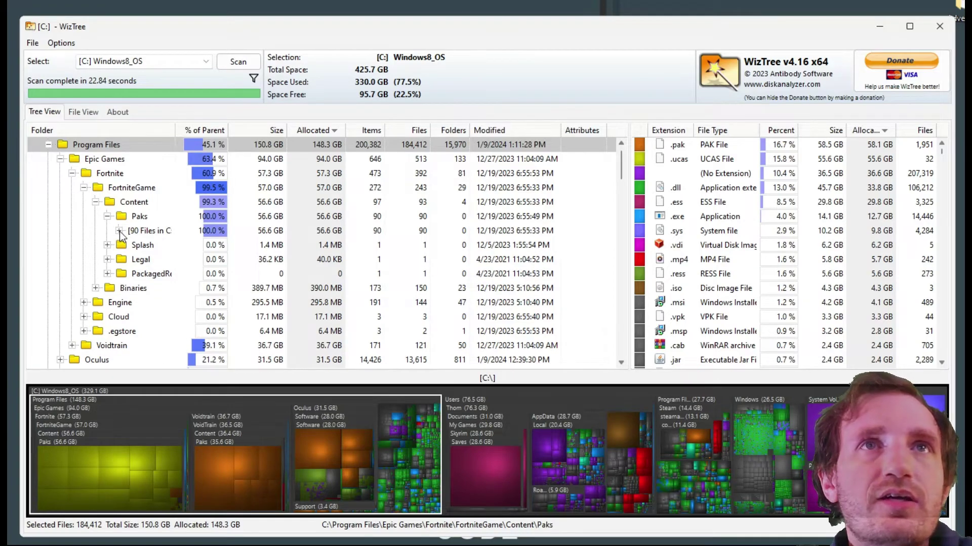
click(120, 231)
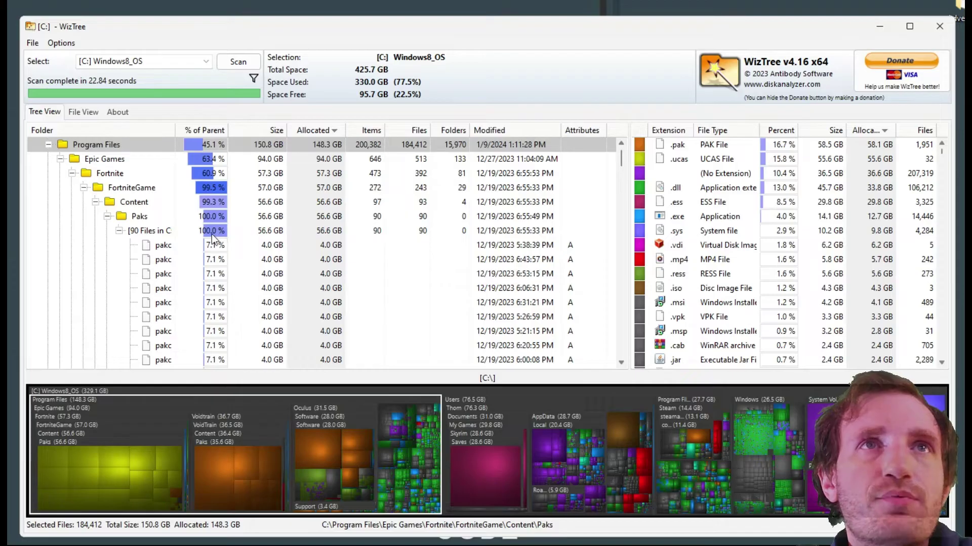
Outline Fortnite in the treemap, collapse it, and select Voidtrain (36.7 GB)
click(113, 176)
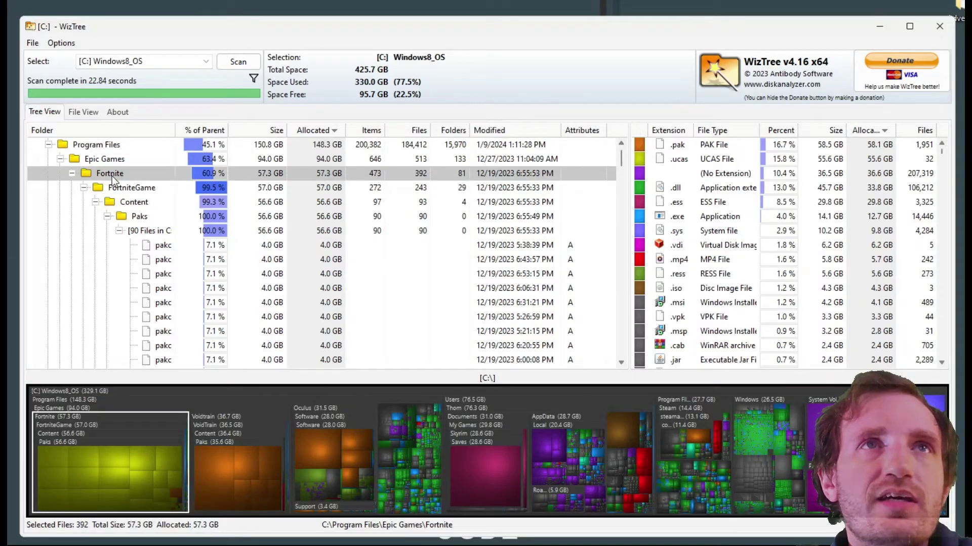
click(73, 174)
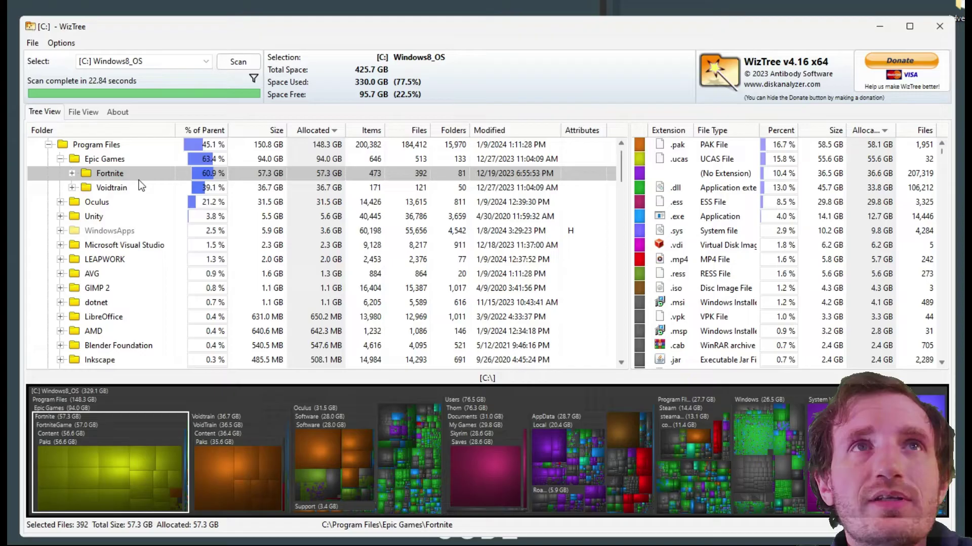
click(111, 188)
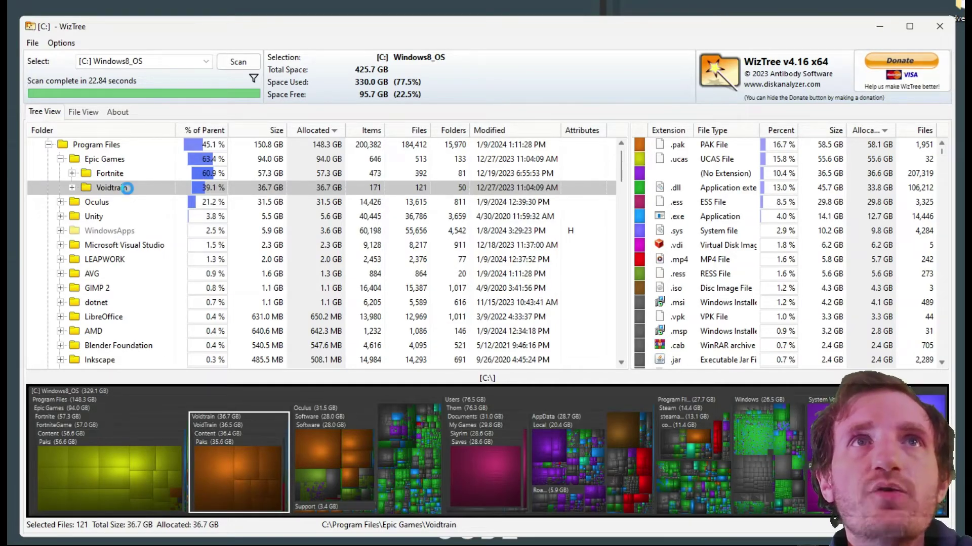
Open and dismiss the Voidtrain folder's context menu twice
right_click(127, 188)
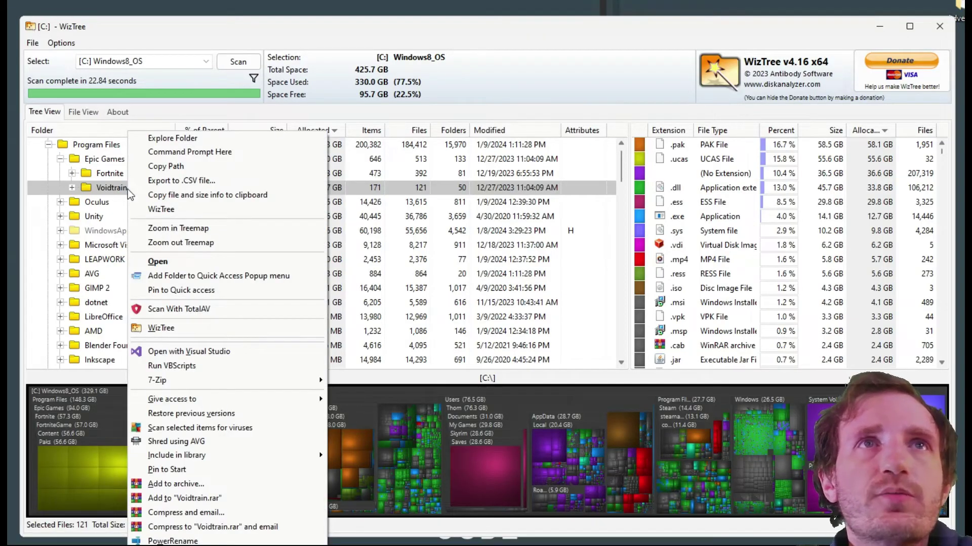
click(105, 188)
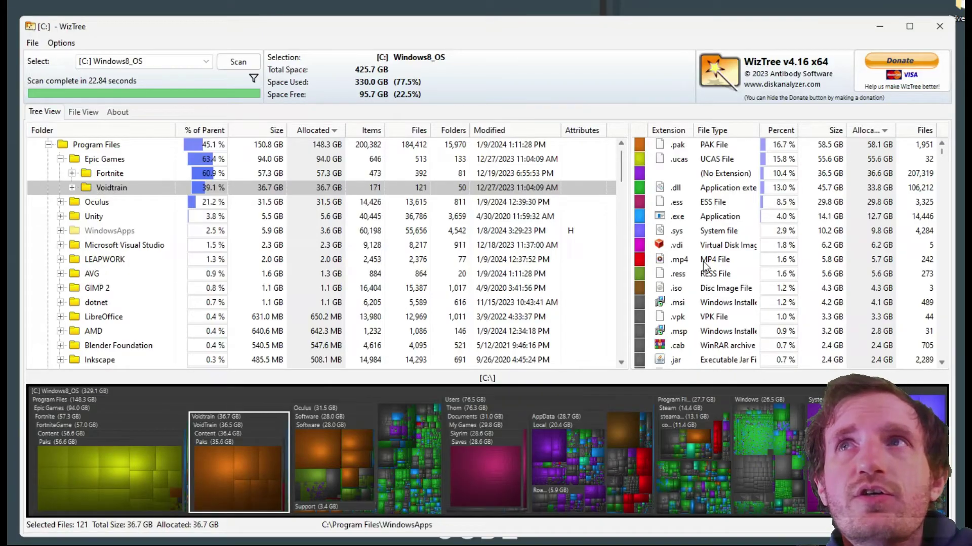
scroll(703, 262, down, 4)
scroll(705, 262, up, 4)
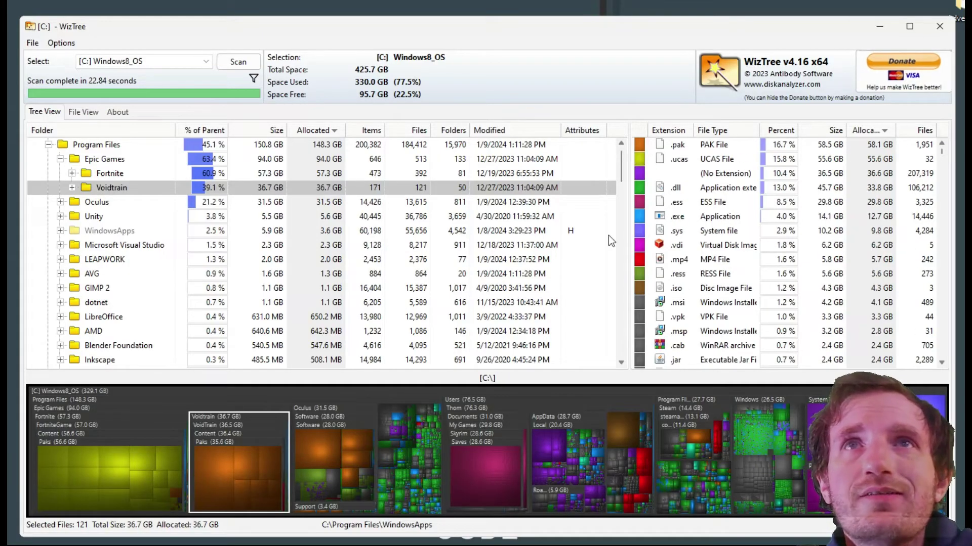
right_click(123, 186)
click(105, 189)
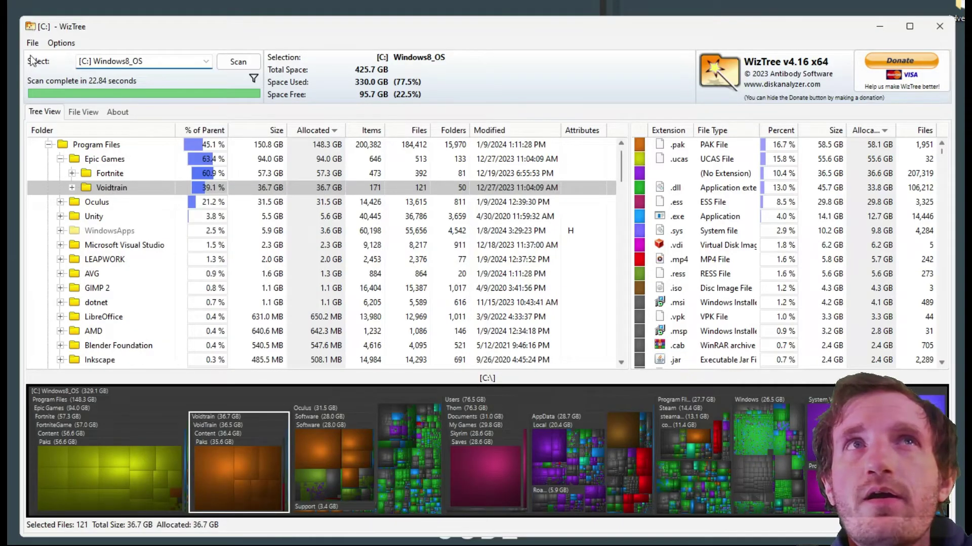
Look over the Options menu, then reopen Voidtrain's context menu
click(61, 43)
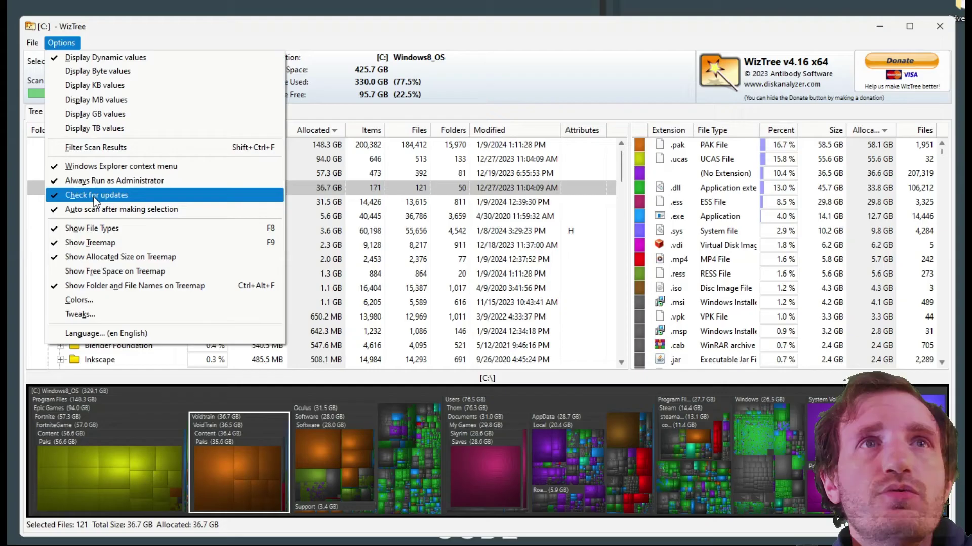
click(500, 42)
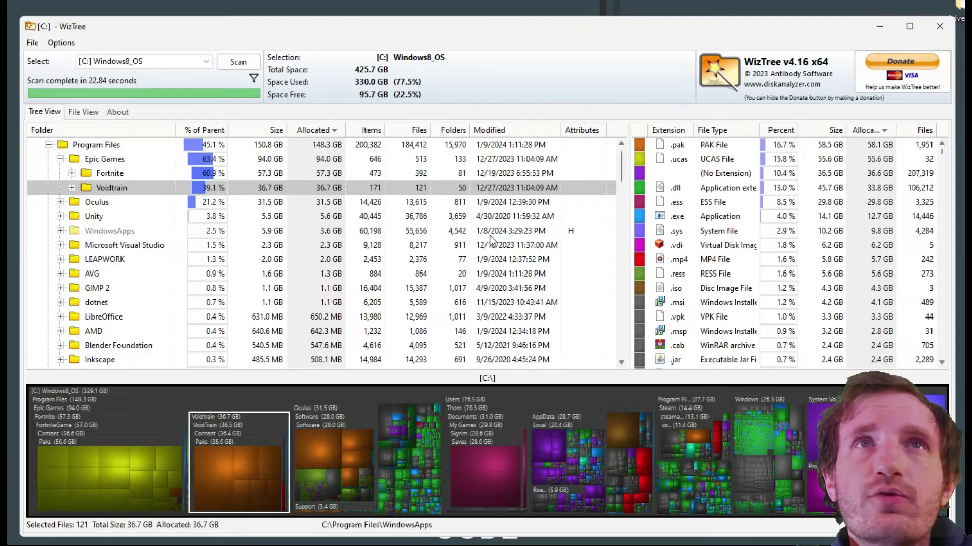
right_click(108, 191)
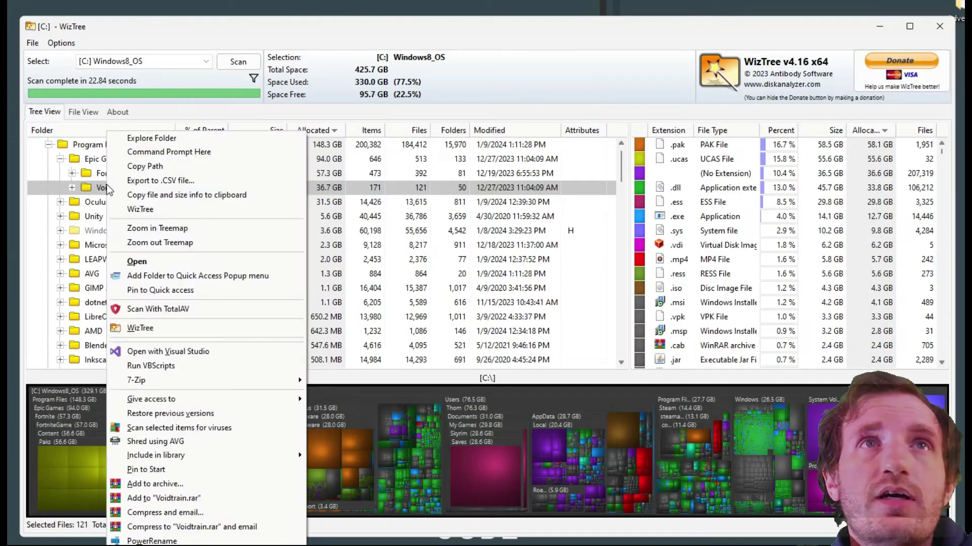
Copy Voidtrain's path and open that folder in a new File Explorer window
click(155, 167)
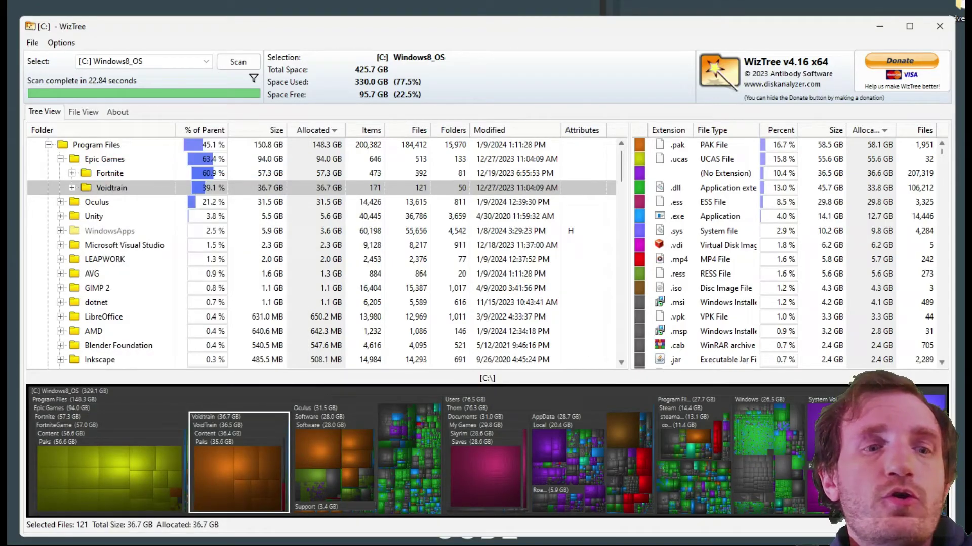
key(super+e)
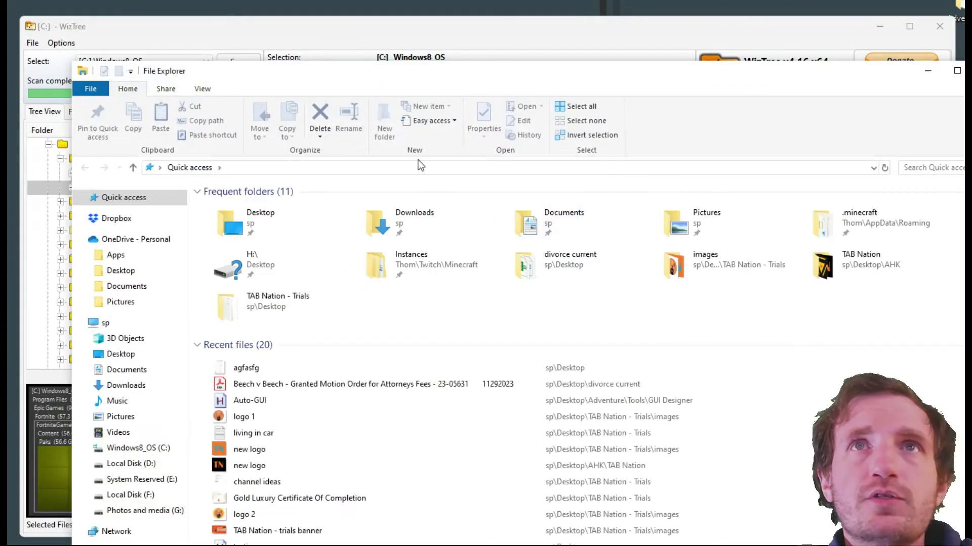
click(423, 165)
key(ctrl+v)
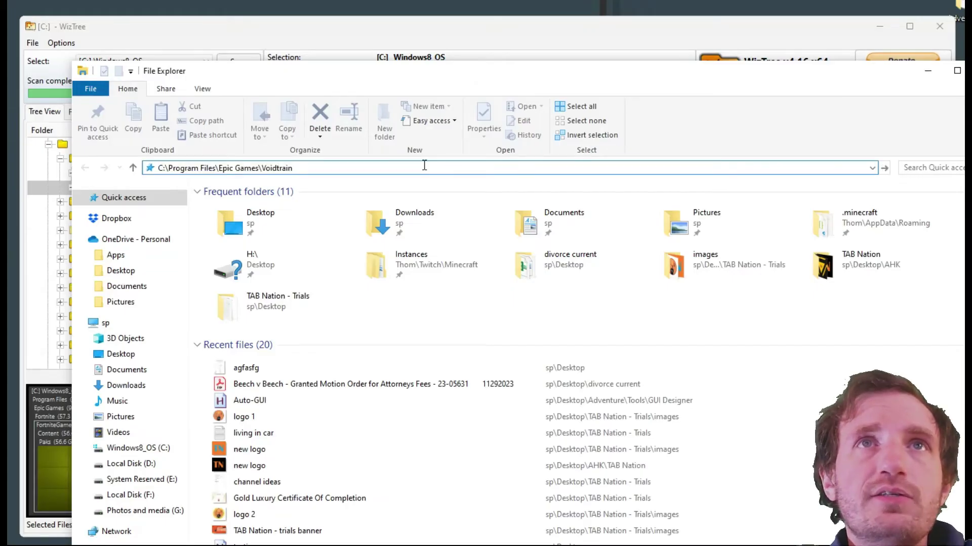
key(Return)
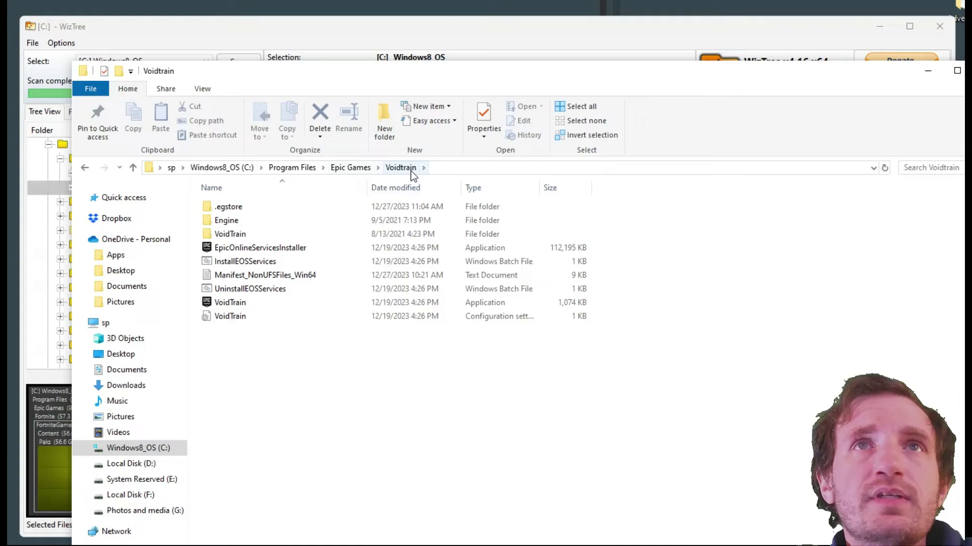
Go up to Epic Games in Explorer, then bring the WizTree window back in front
click(361, 170)
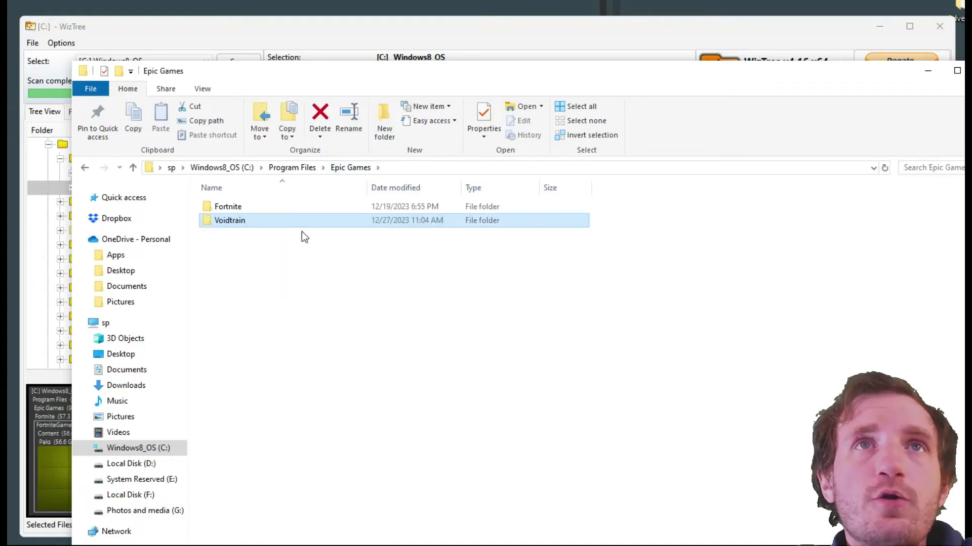
mouse_move(239, 226)
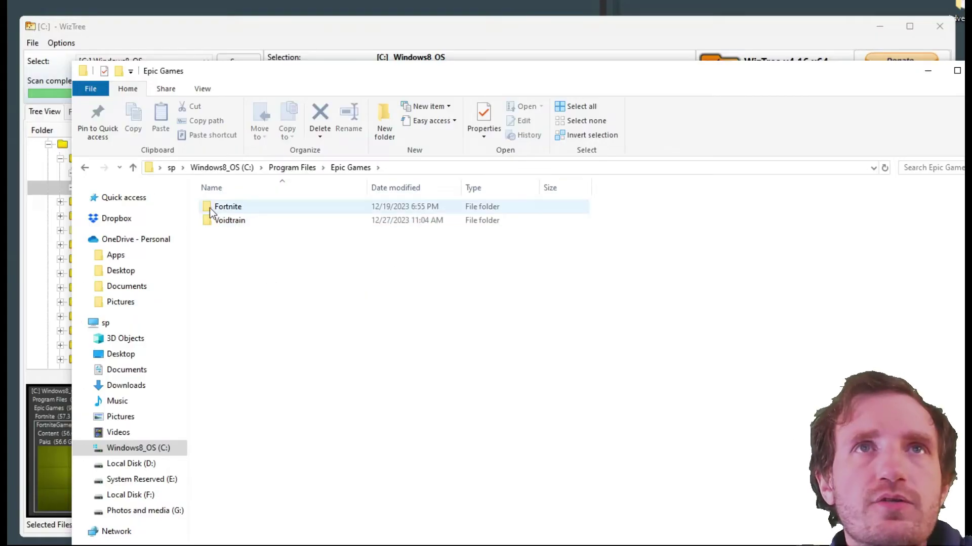
right_click(238, 227)
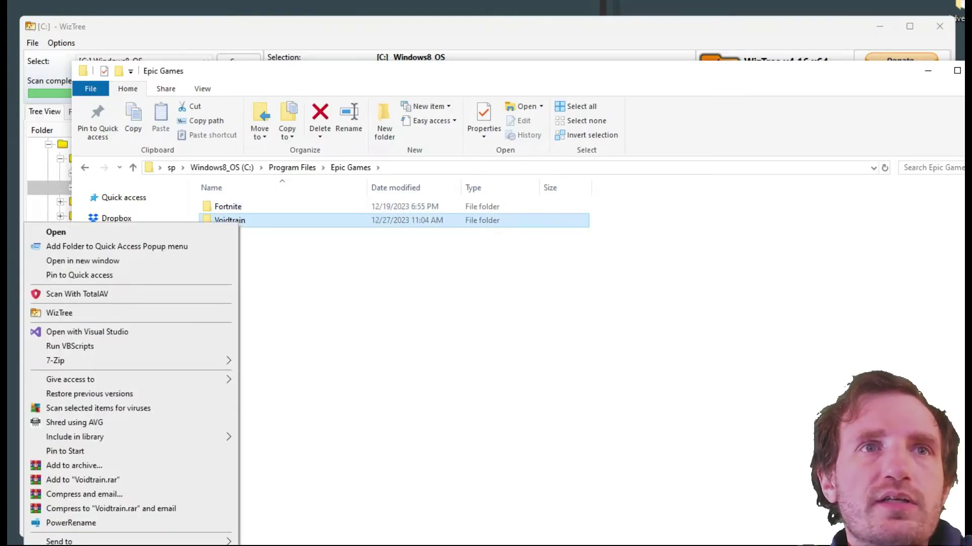
click(371, 377)
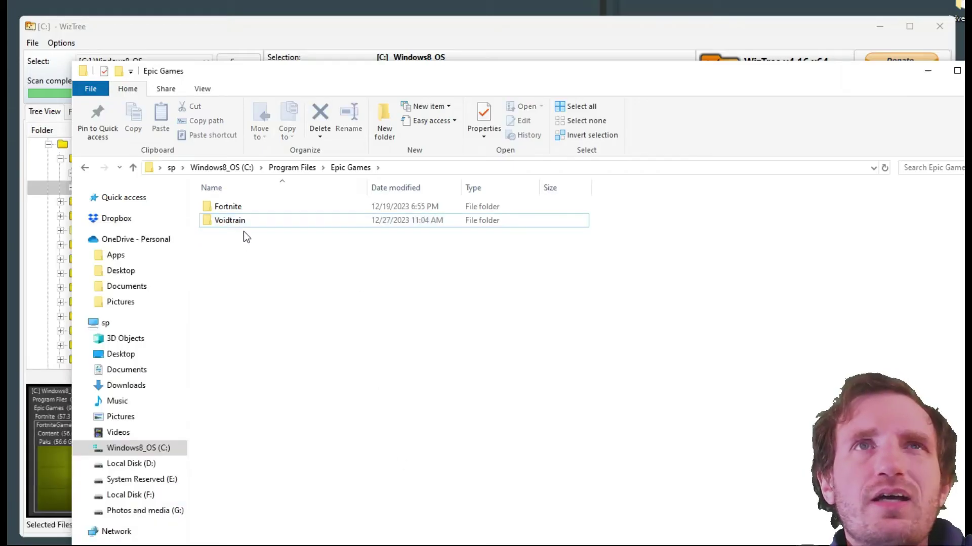
mouse_move(749, 26)
mouse_down()
mouse_move(763, 32)
mouse_move(757, 40)
mouse_up()
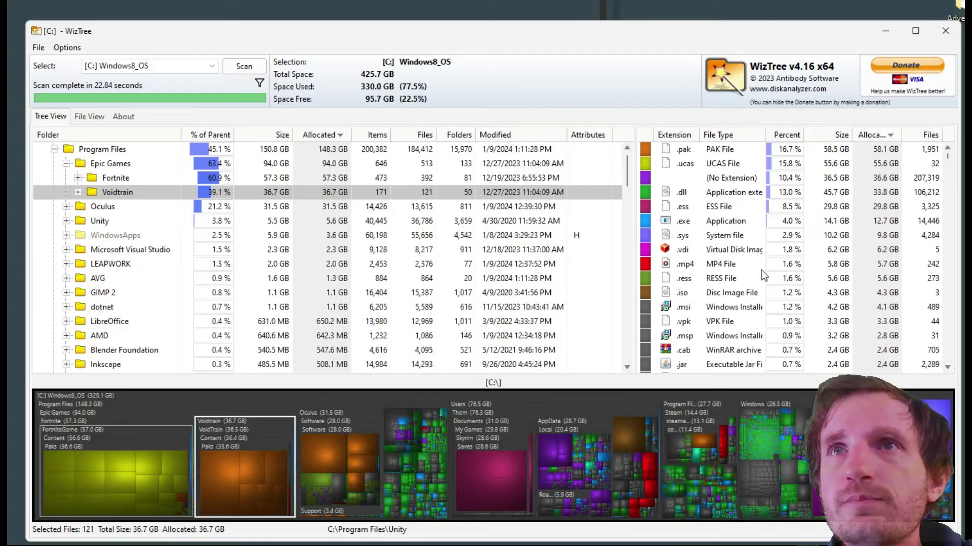
scroll(746, 271, down, 3)
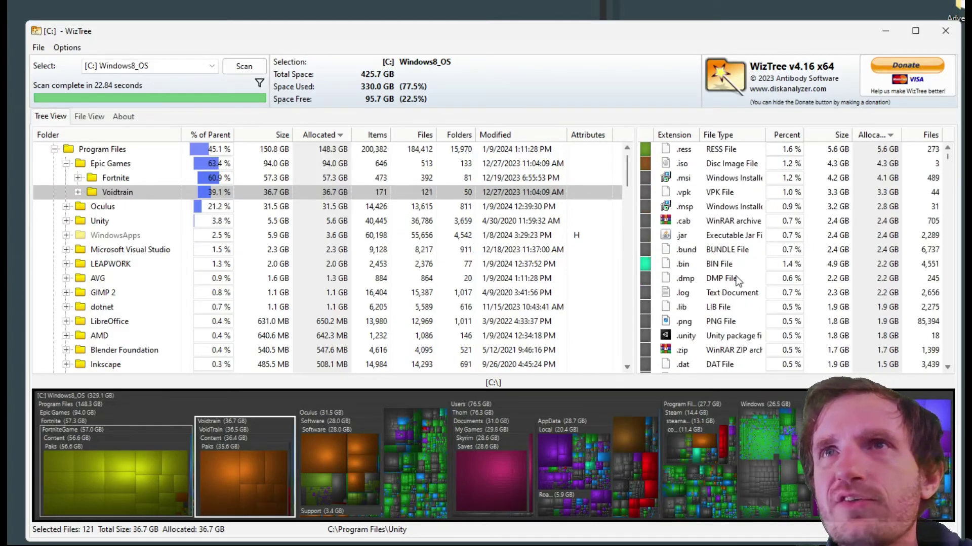
scroll(724, 280, down, 2)
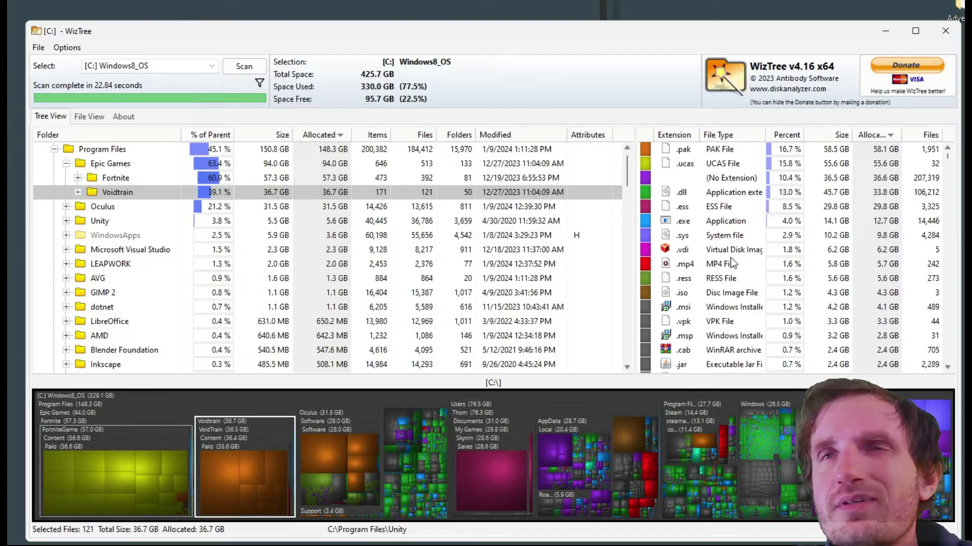
scroll(729, 255, down, 4)
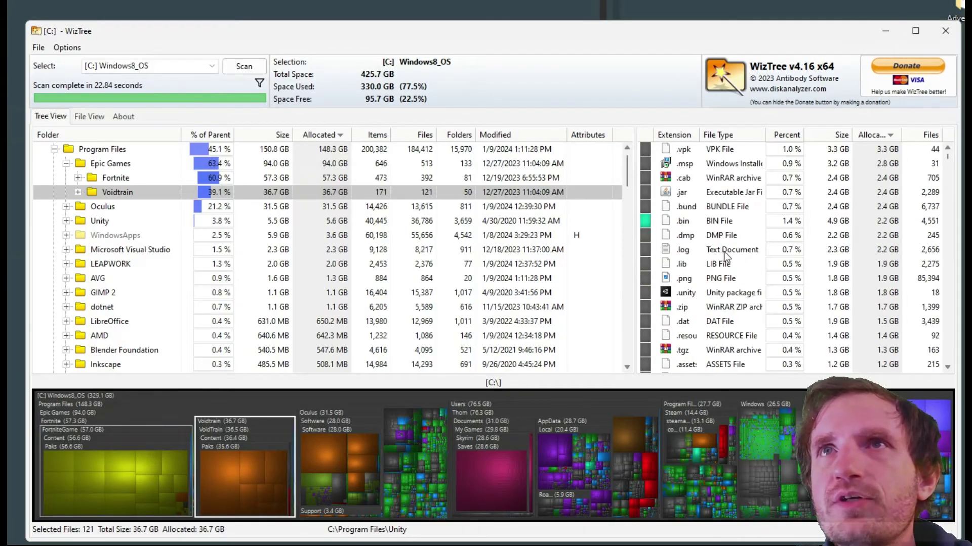
scroll(723, 251, down, 6)
scroll(699, 231, up, 10)
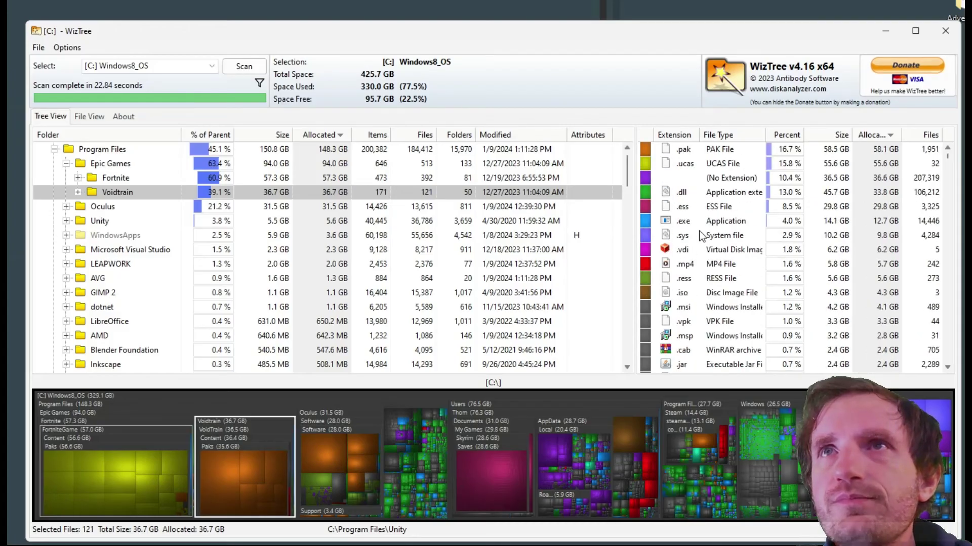
Sort file types by extension ascending, starting at .413, then scroll and select .ahk
click(680, 135)
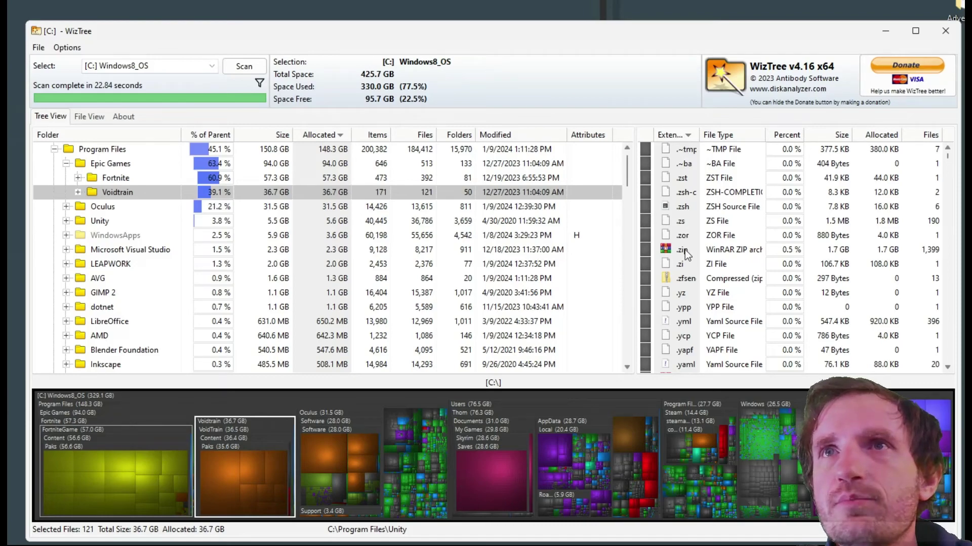
click(673, 134)
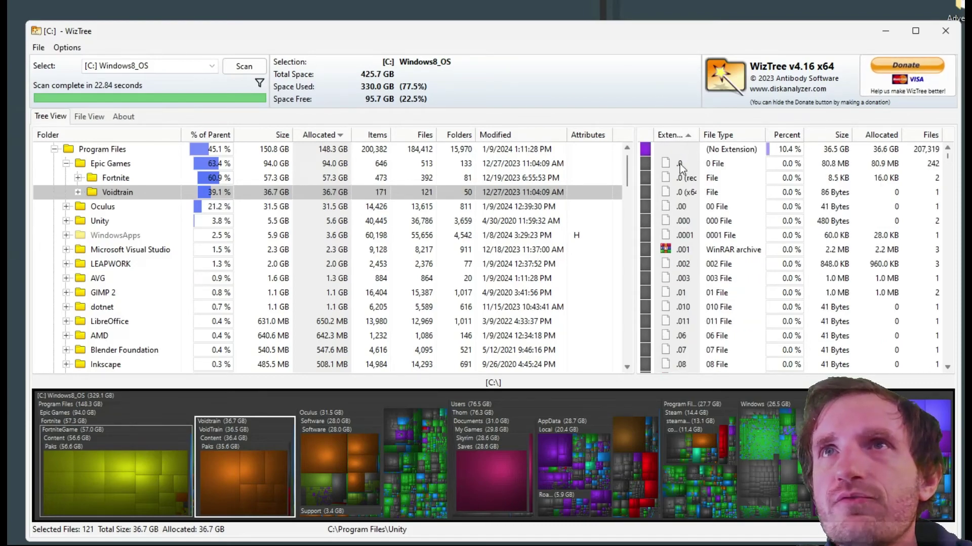
scroll(682, 224, down, 10)
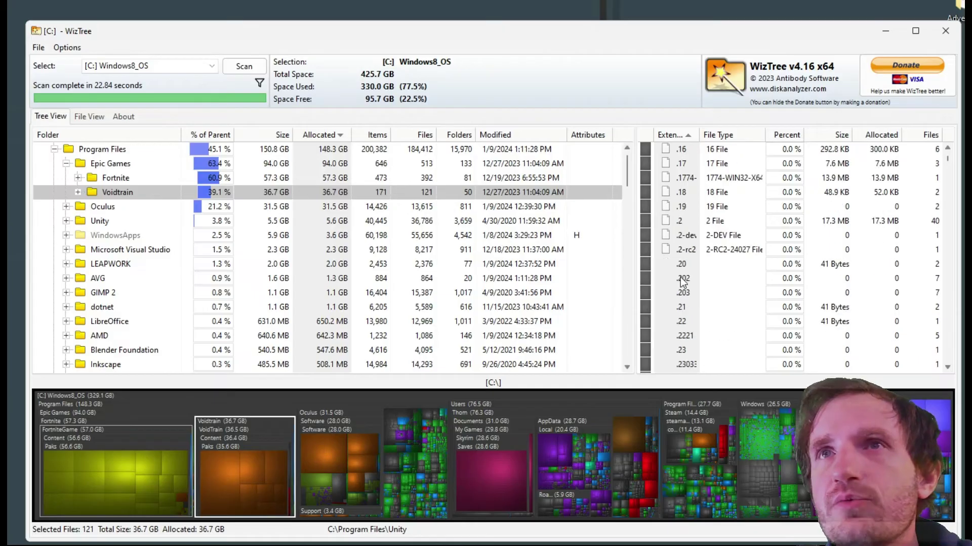
scroll(683, 282, down, 15)
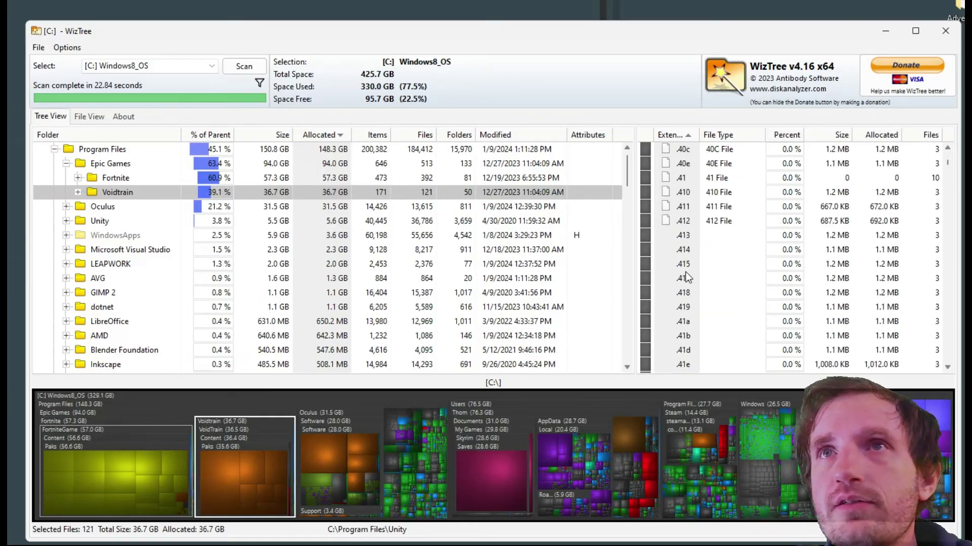
scroll(685, 276, down, 20)
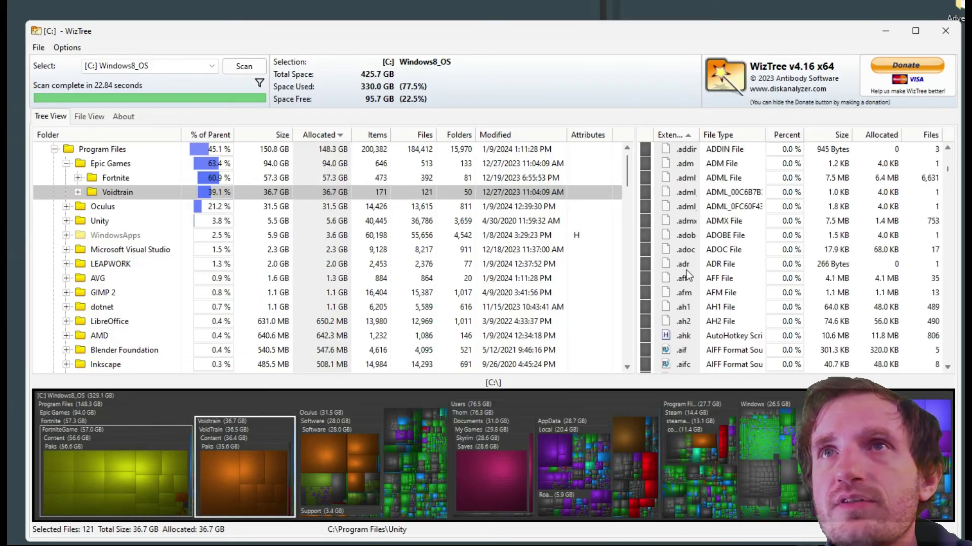
scroll(694, 263, up, 2)
scroll(688, 262, down, 2)
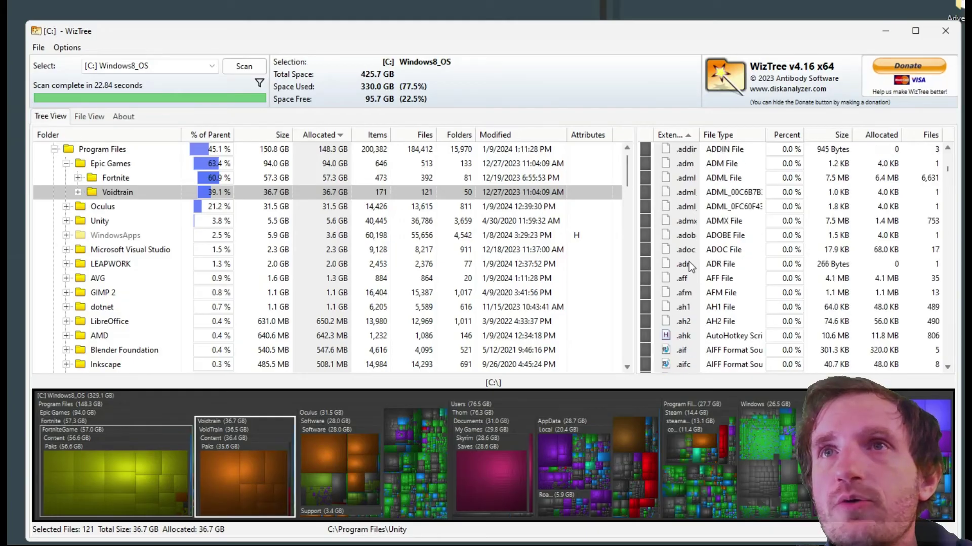
click(794, 337)
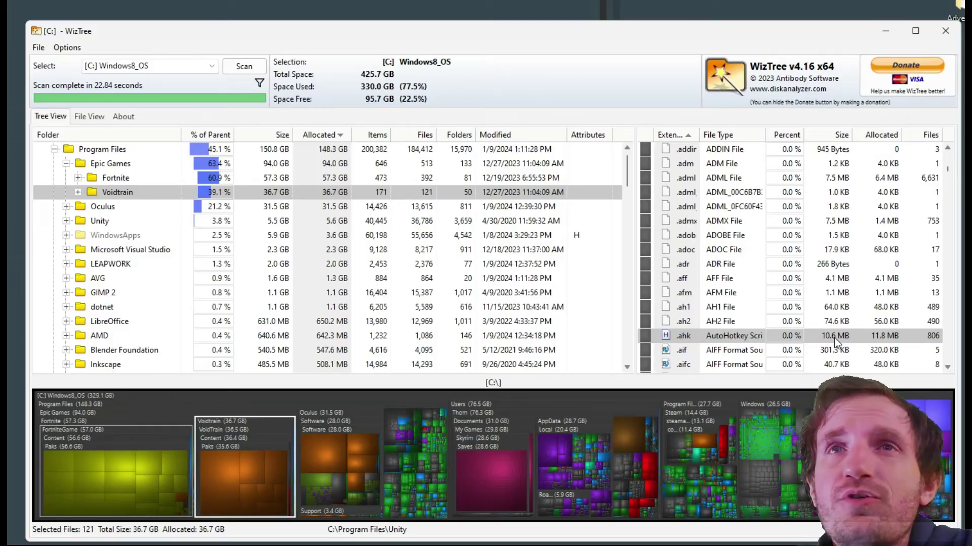
scroll(827, 335, up, 10)
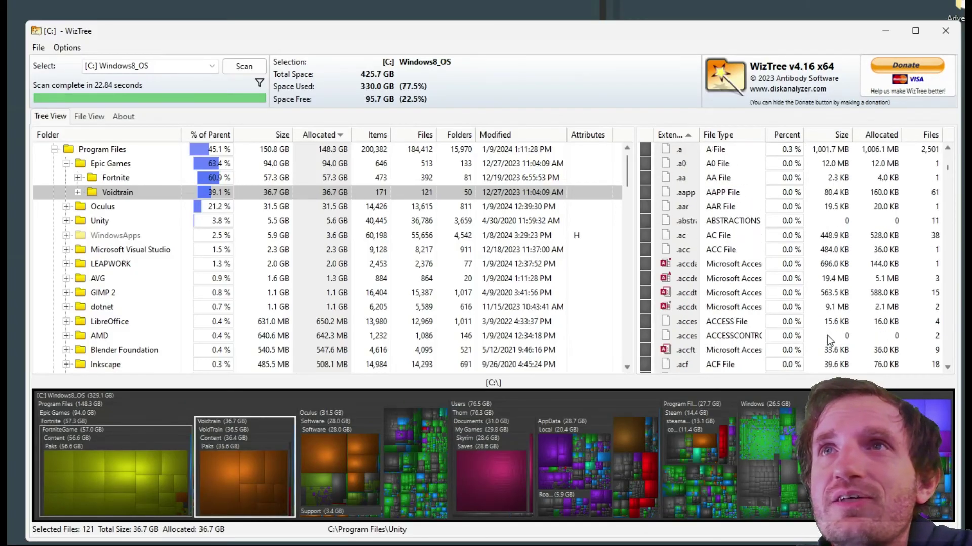
scroll(830, 337, up, 10)
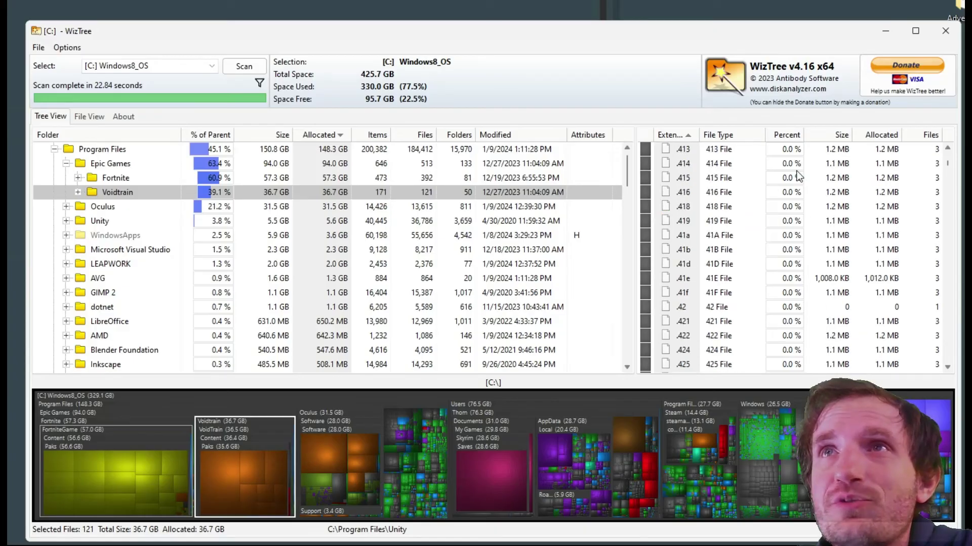
Sort file types by Percent, largest first, so .pak leads at 16.7% and 58.5 GB
click(782, 136)
click(783, 136)
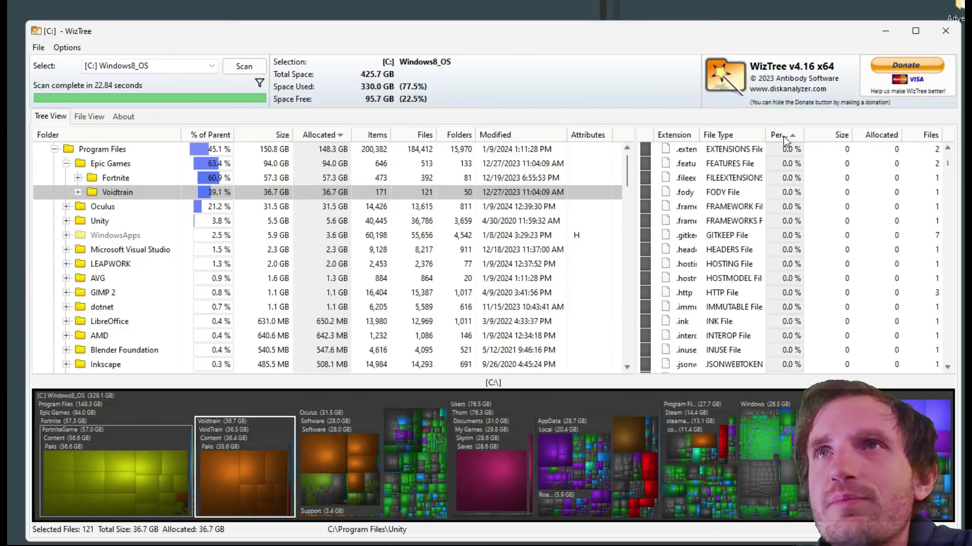
scroll(760, 230, up, 15)
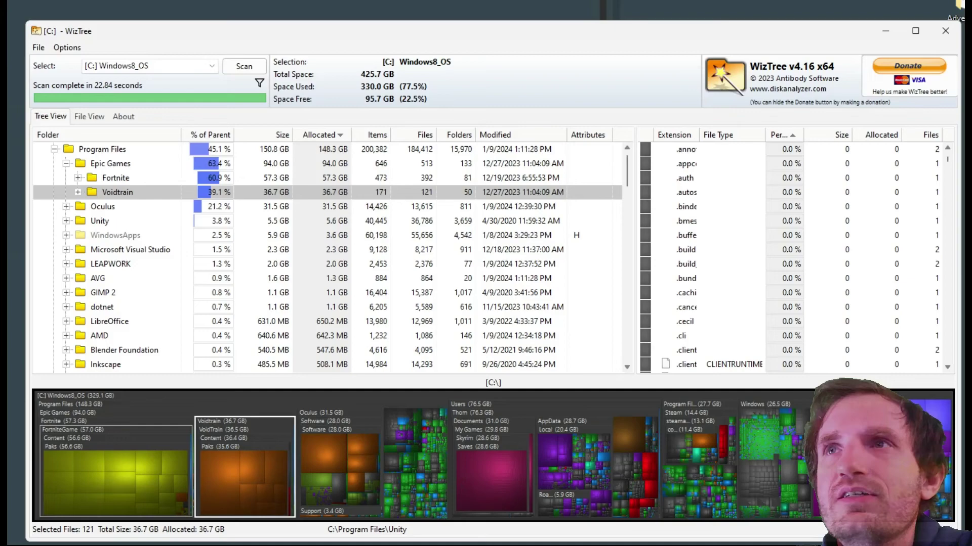
scroll(846, 262, up, 5)
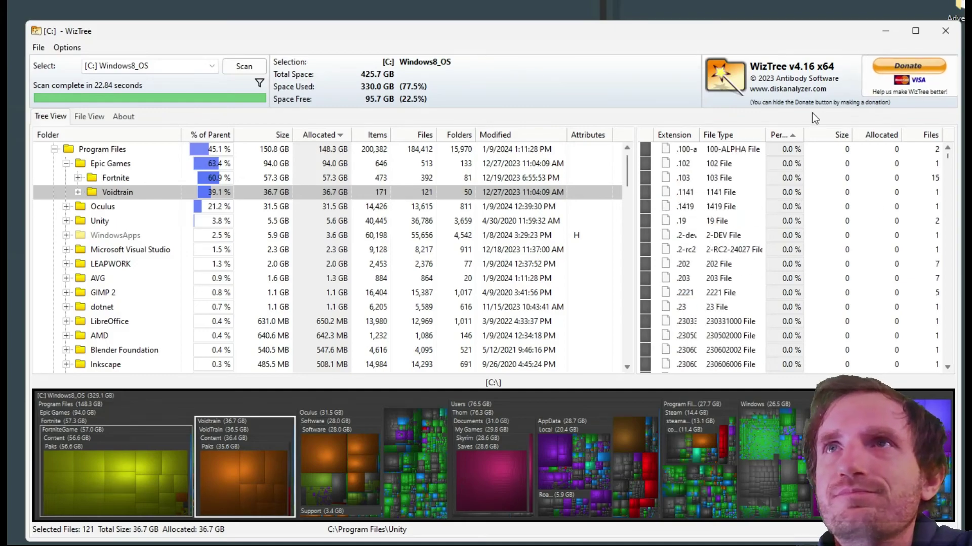
click(793, 136)
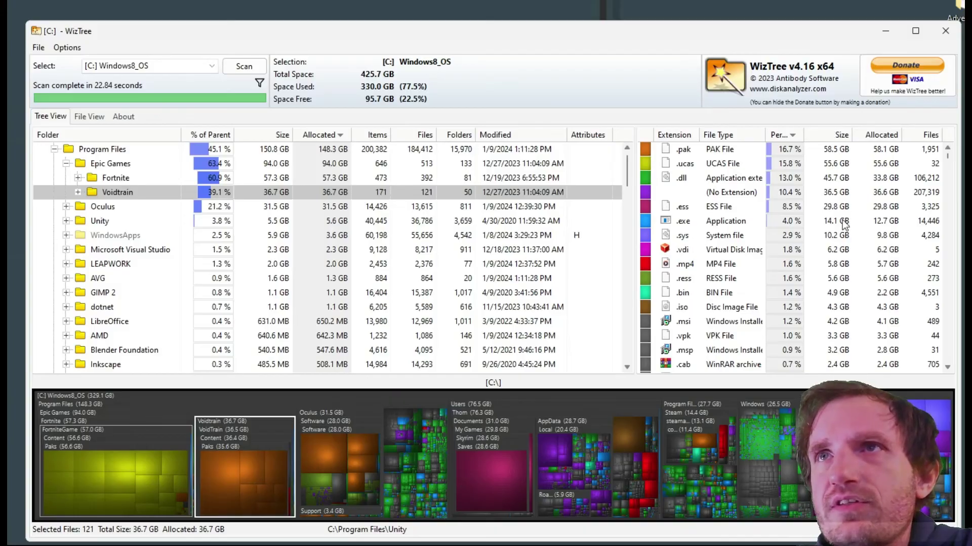
right_click(727, 150)
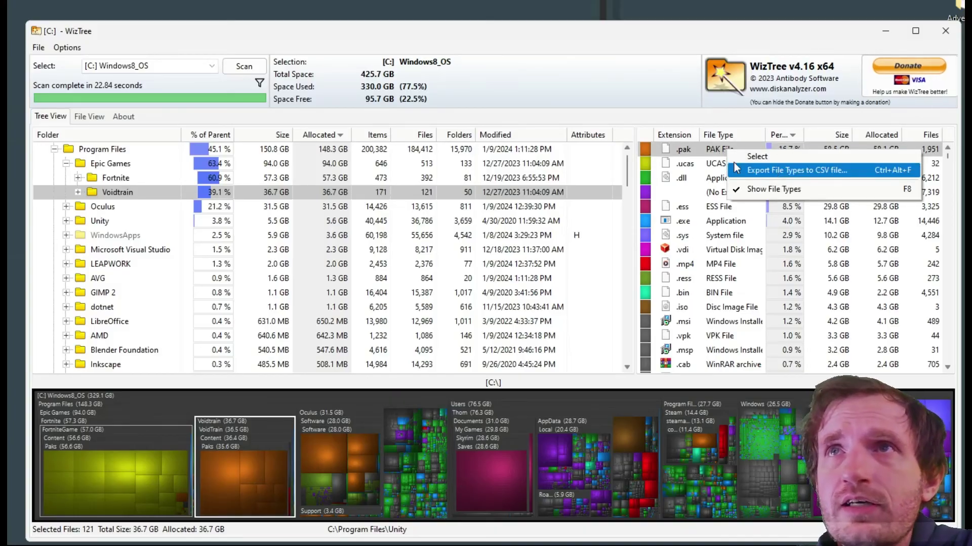
click(656, 103)
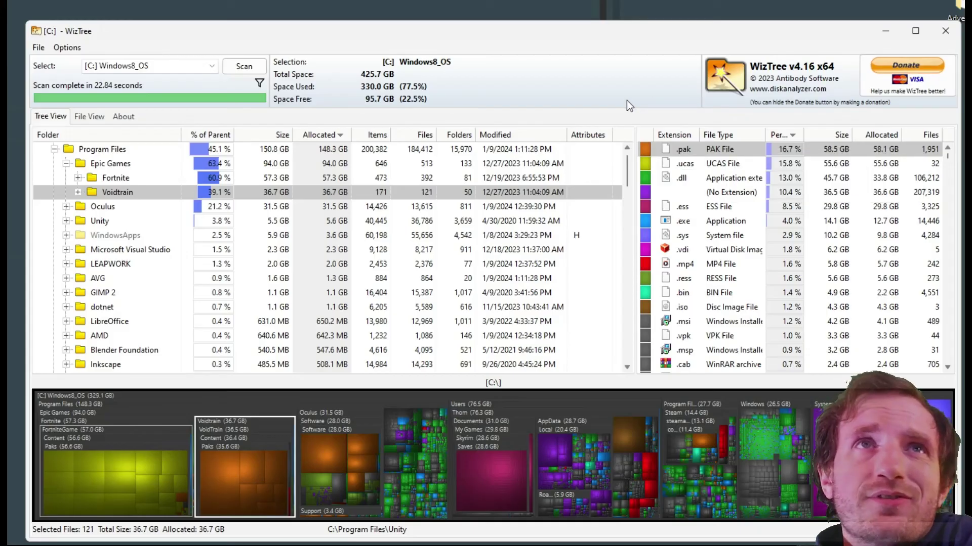